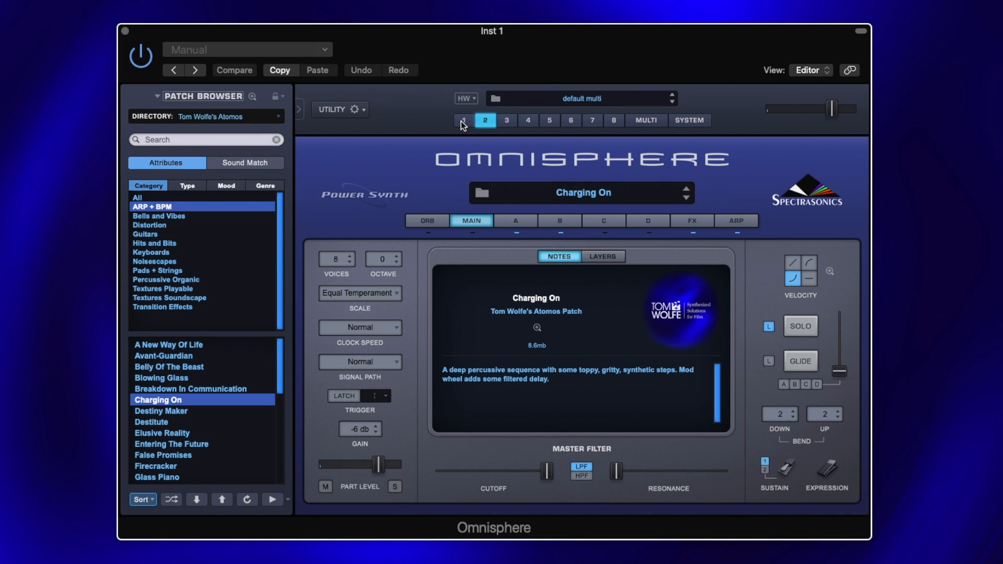
# Switch to part 1 of the multi and turn on the patch's arpeggiator
pyautogui.click(465, 121)
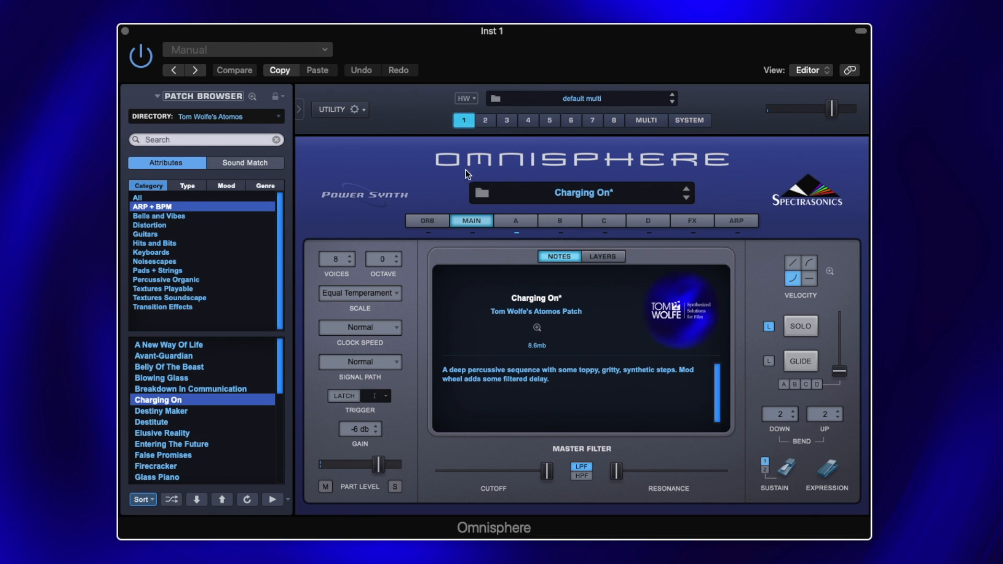
pyautogui.click(515, 221)
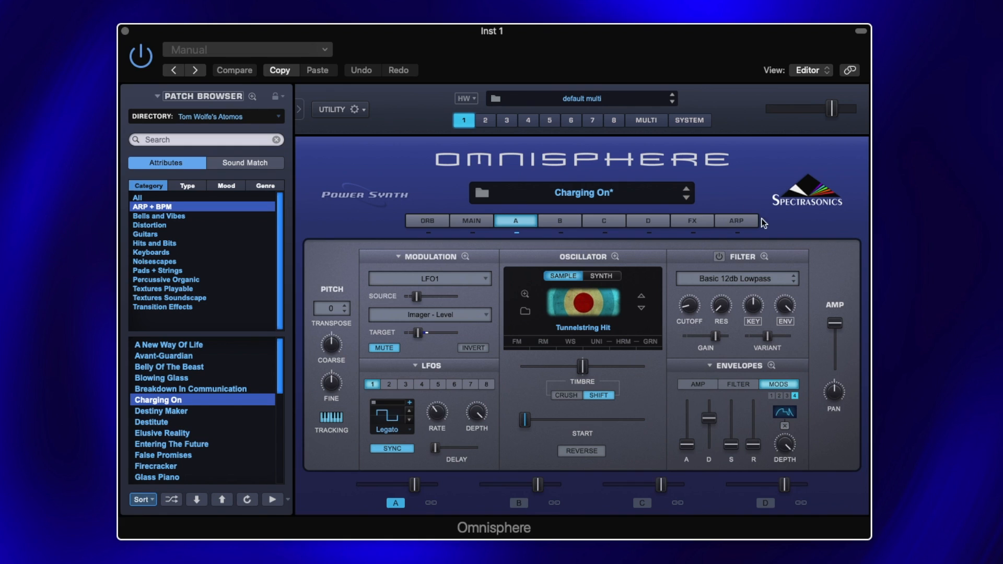
pyautogui.click(745, 220)
pyautogui.click(517, 258)
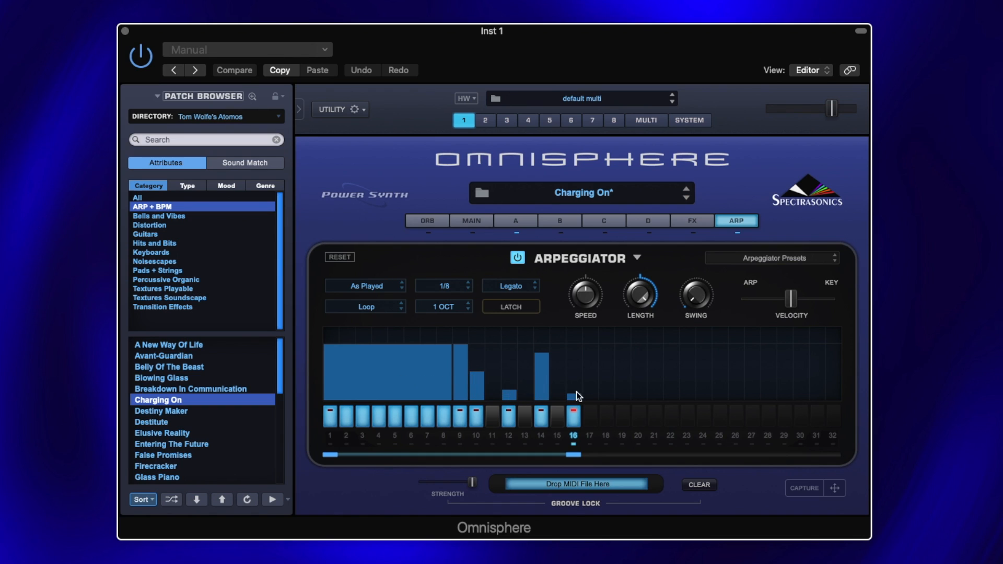
# Turn on layer B and review its amplitude modulation routing and the Mod 4 envelope shape
pyautogui.click(522, 223)
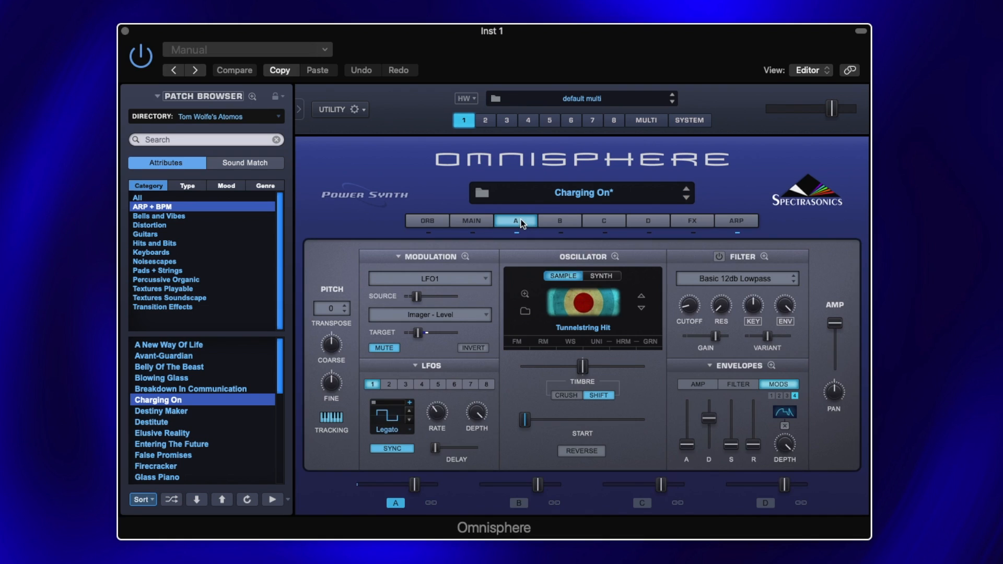
pyautogui.click(557, 224)
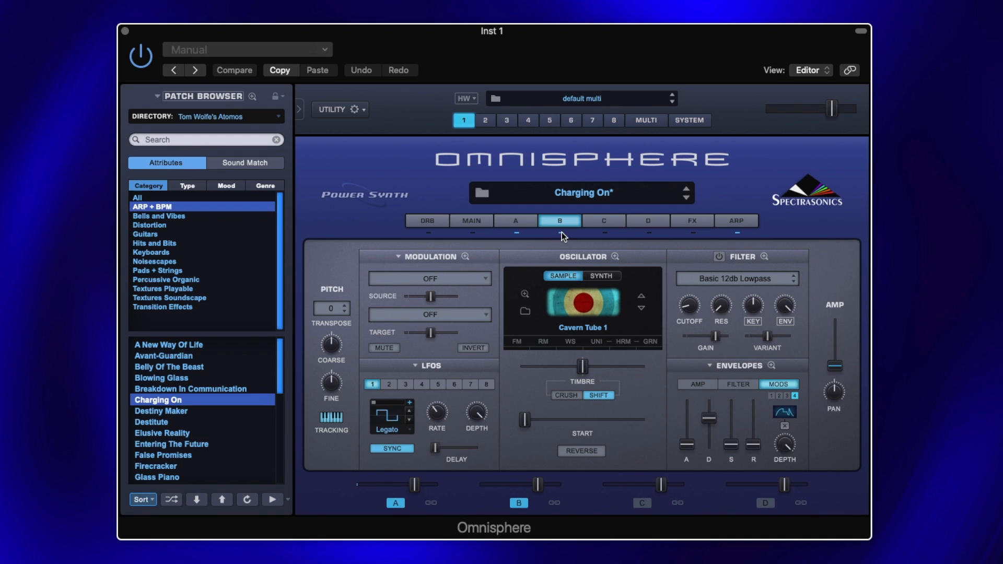
pyautogui.moveTo(836, 367)
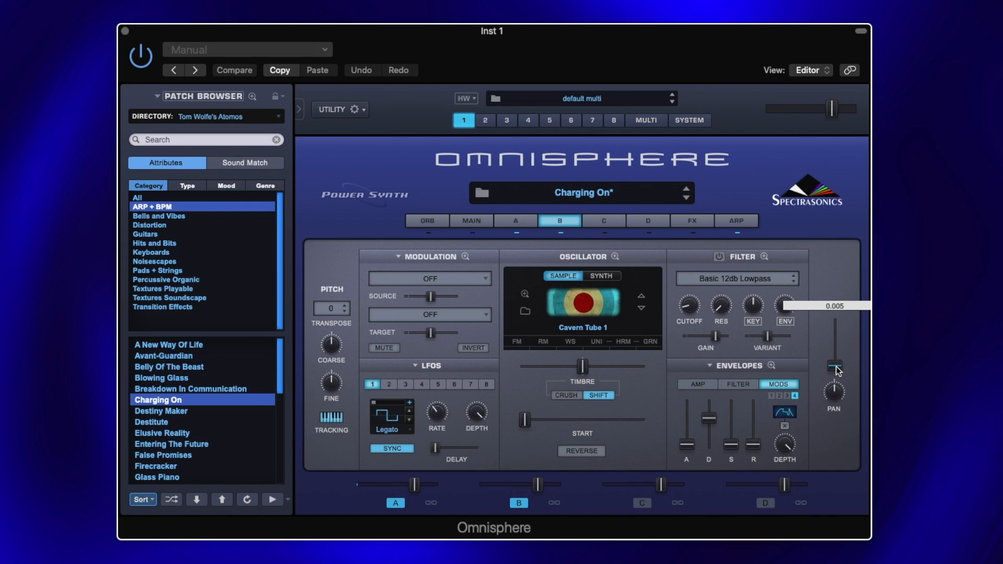
pyautogui.click(465, 257)
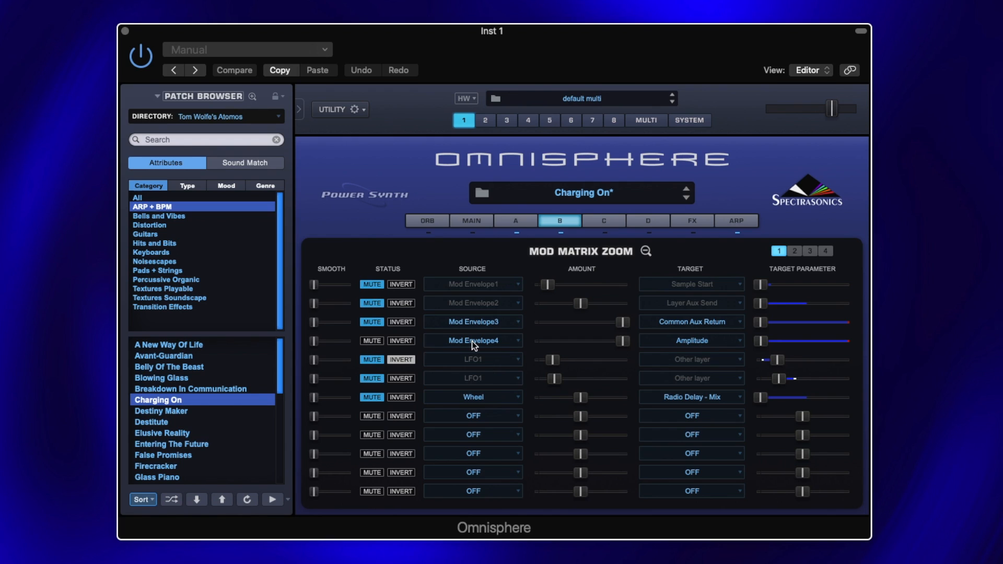
pyautogui.click(646, 252)
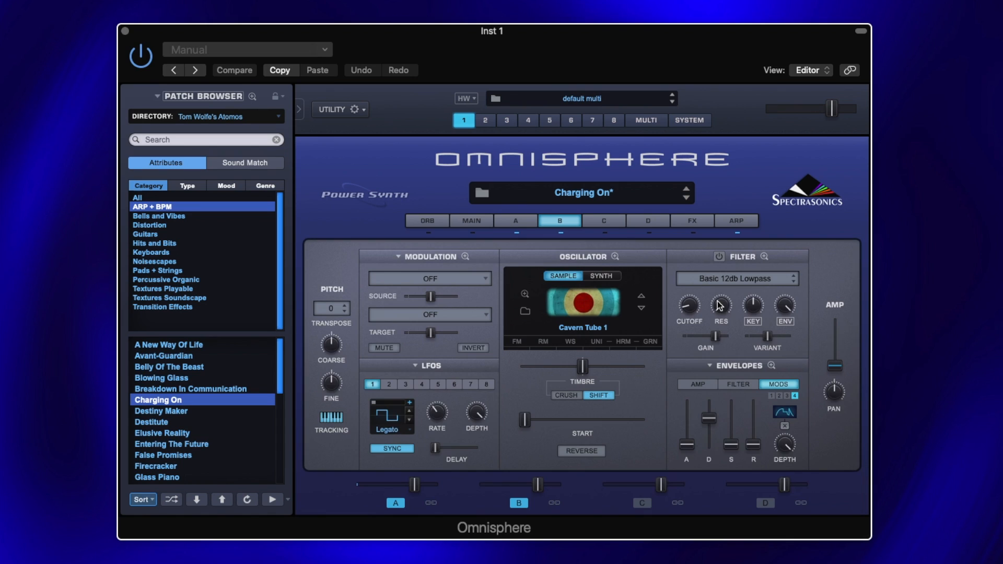
pyautogui.click(771, 365)
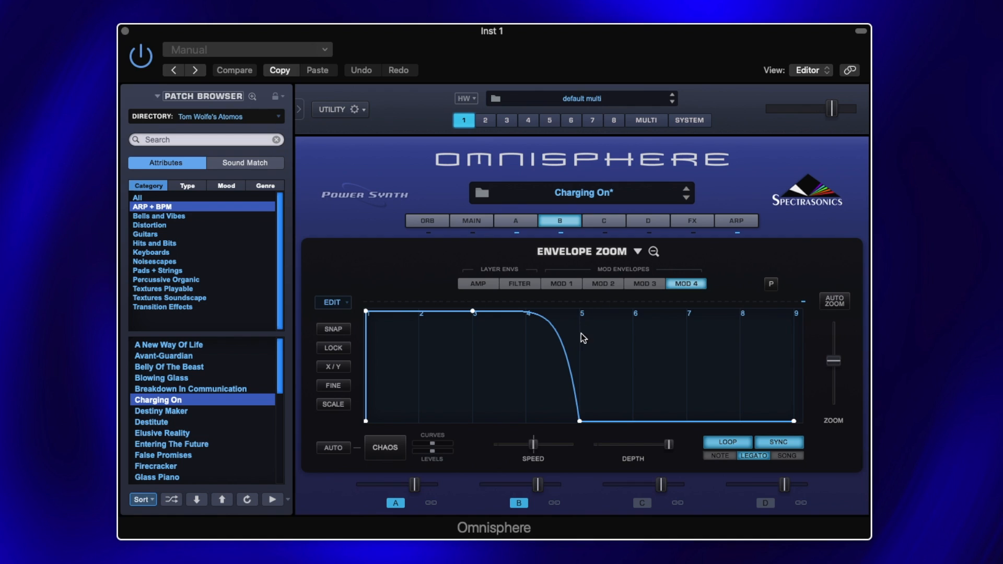
pyautogui.click(653, 252)
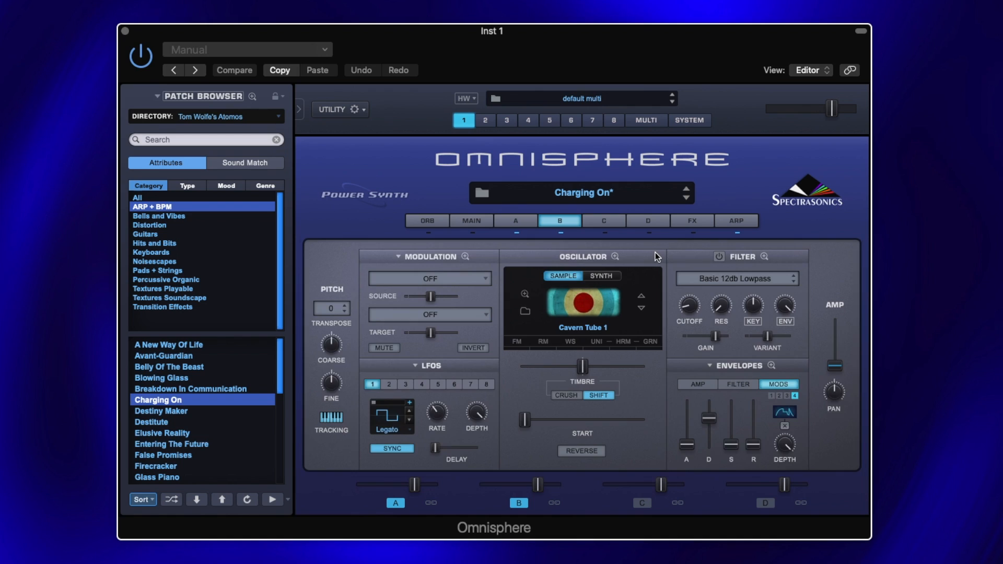
# Turn on the Flame effect on layer A and unmute the LFO1 modulation of its mix
pyautogui.click(693, 223)
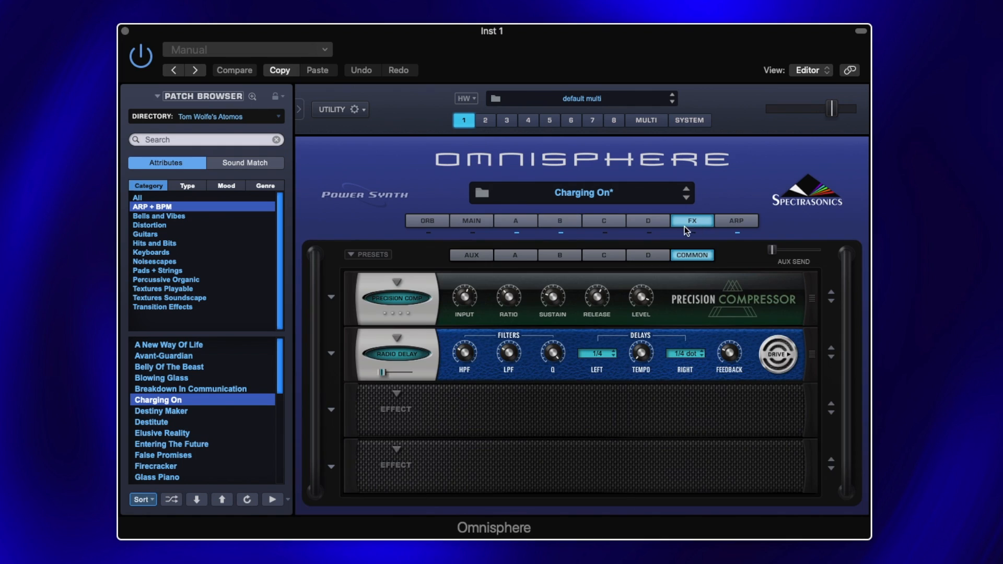
pyautogui.click(515, 256)
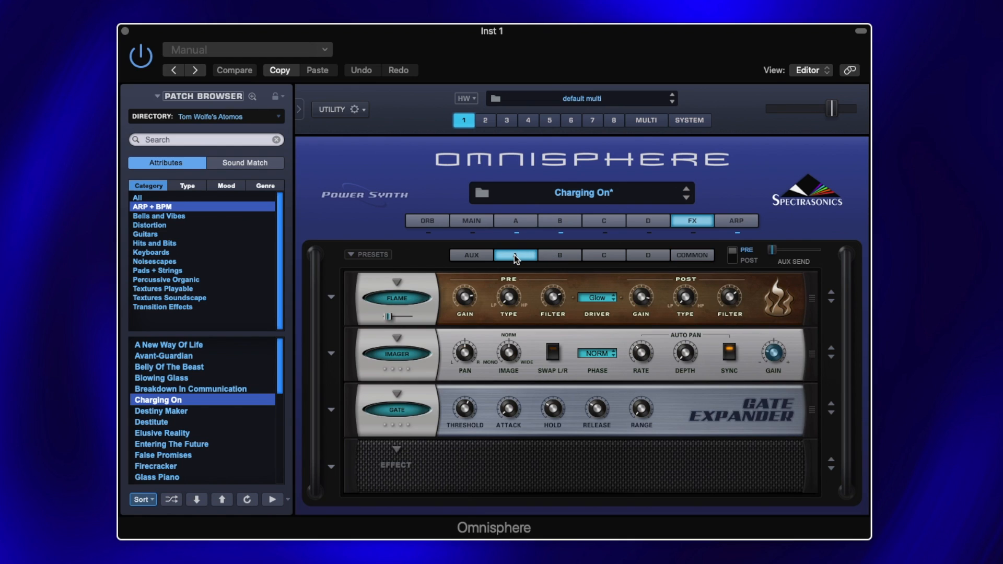
pyautogui.click(406, 299)
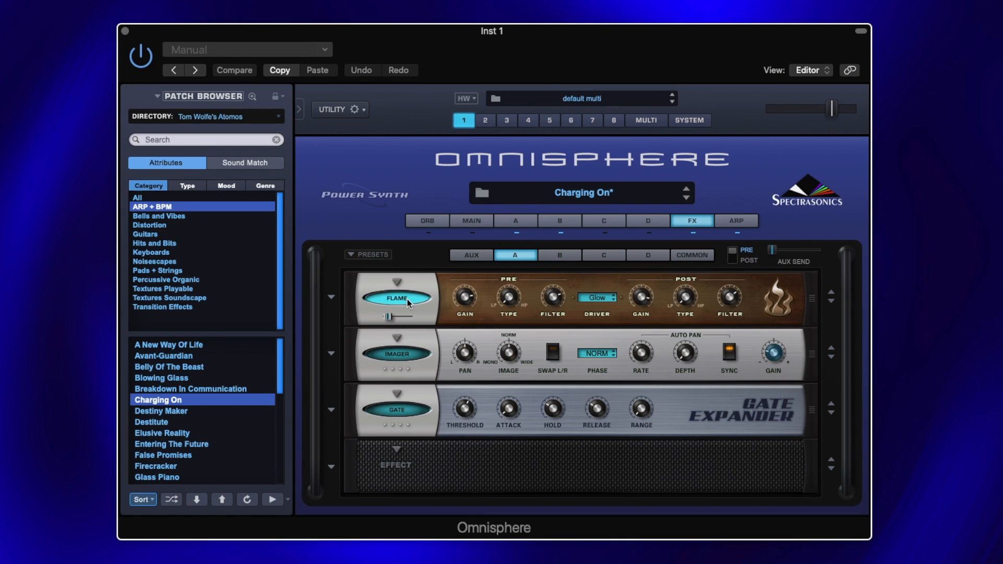
pyautogui.rightClick(387, 317)
pyautogui.moveTo(415, 354)
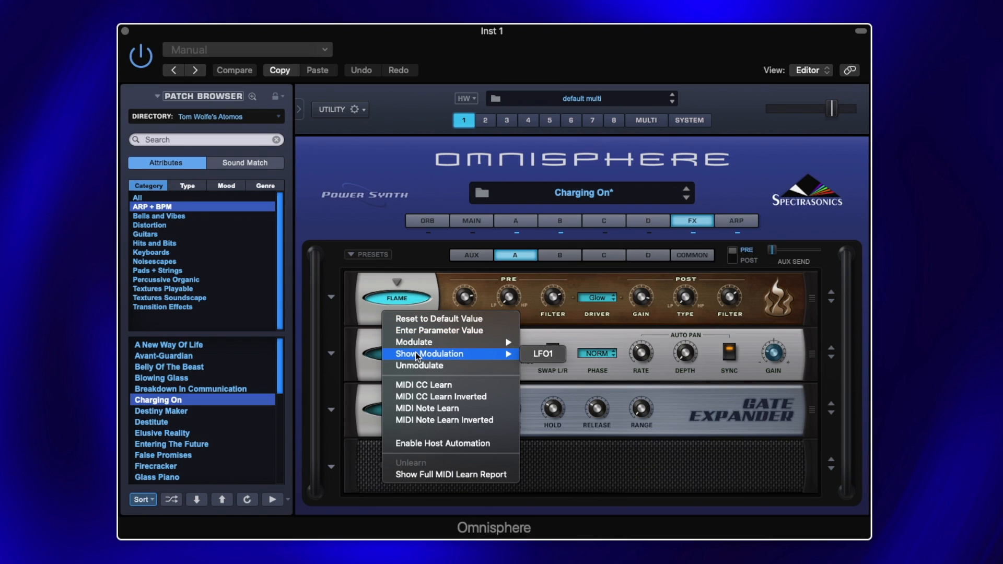
pyautogui.click(543, 354)
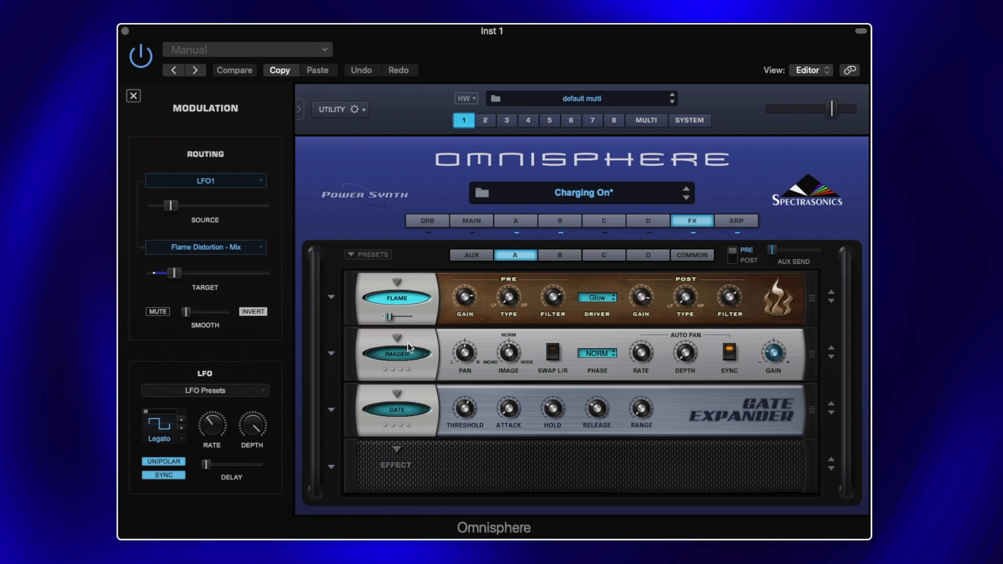
# Turn on the Imager effect on layer A and unmute the LFO1 modulation of its gain
pyautogui.click(375, 354)
pyautogui.rightClick(775, 354)
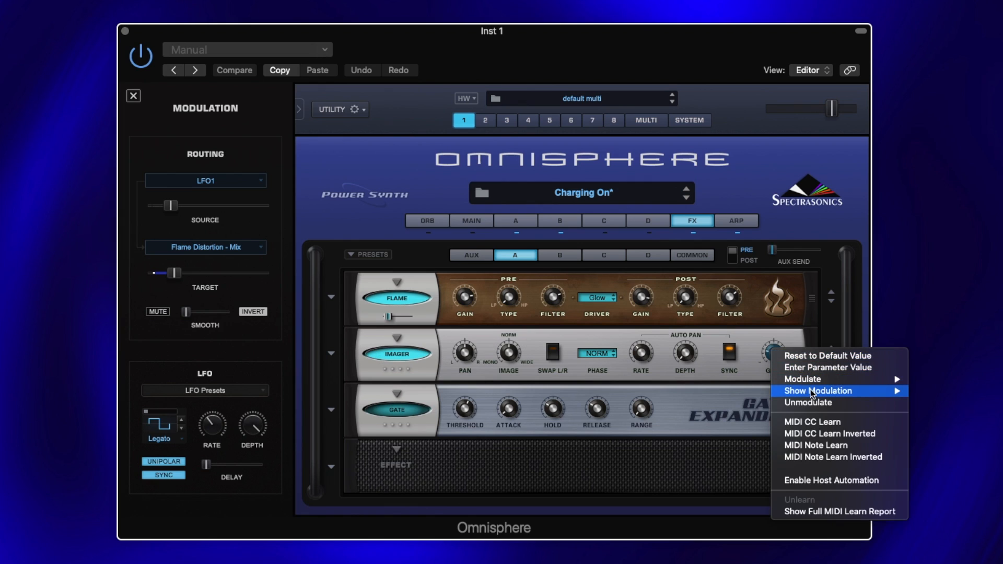
pyautogui.moveTo(810, 389)
pyautogui.click(933, 392)
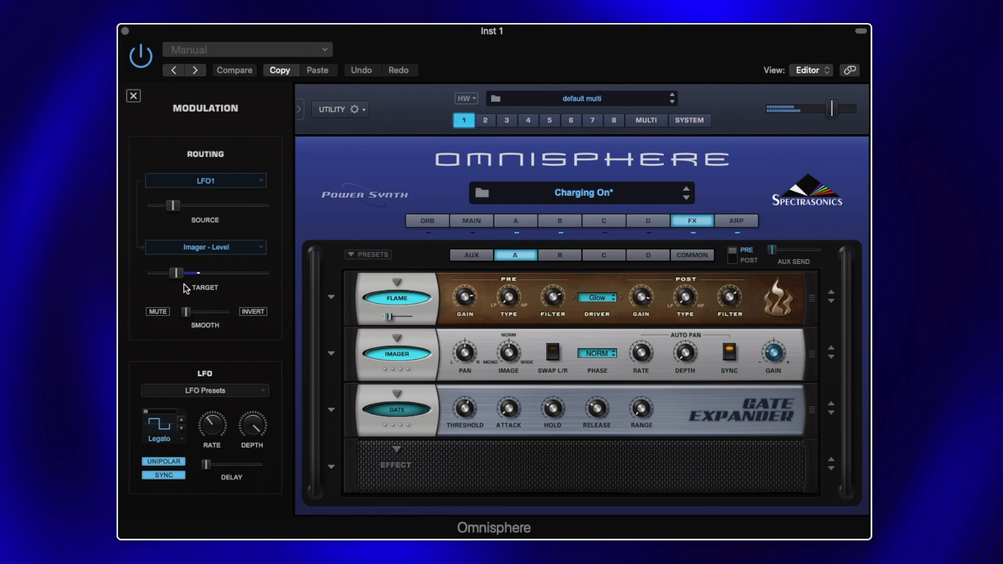
pyautogui.click(159, 312)
# Turn on the Gate Expander on layer A and the Precision Compressor on layer B
pyautogui.click(399, 410)
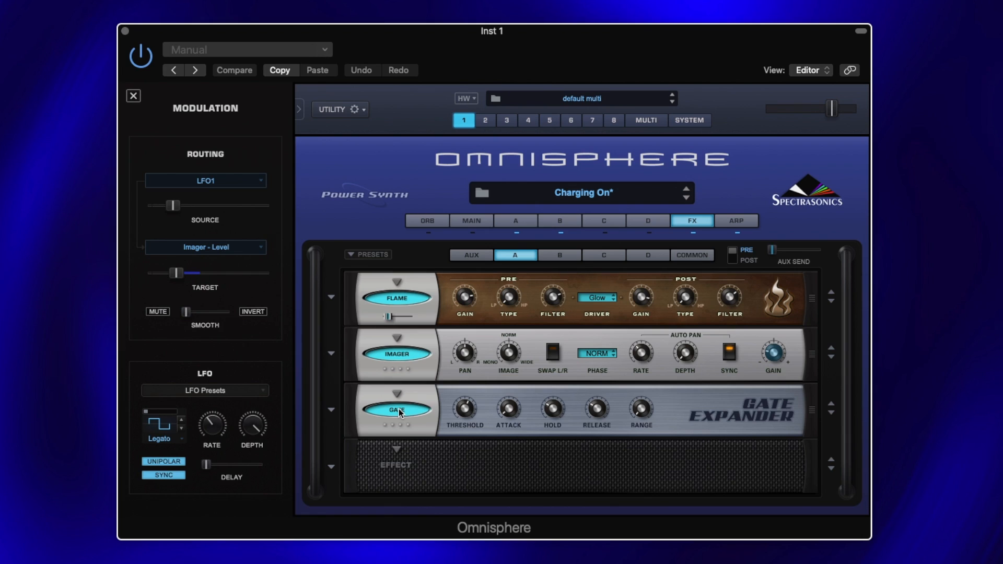
pyautogui.click(561, 256)
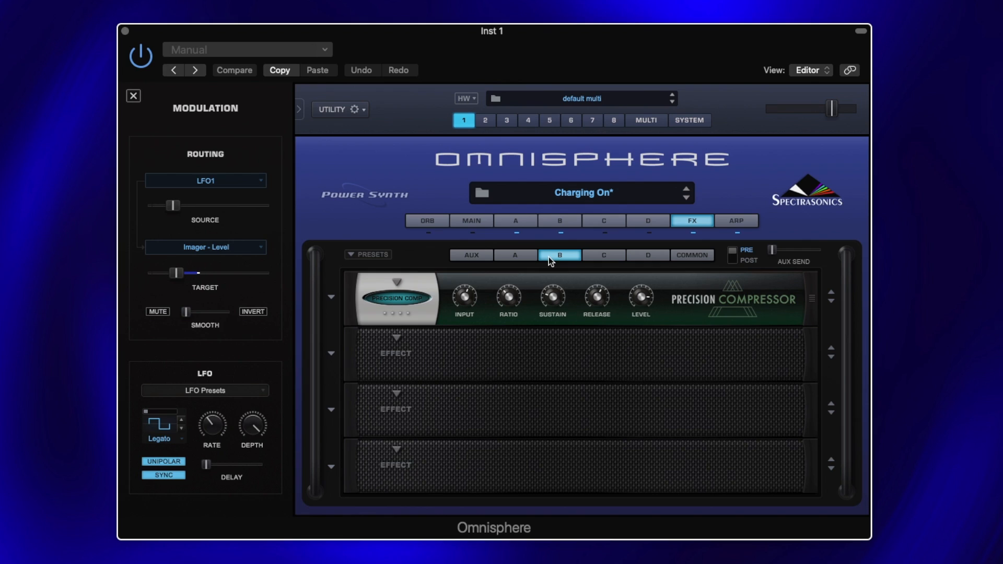
pyautogui.click(395, 302)
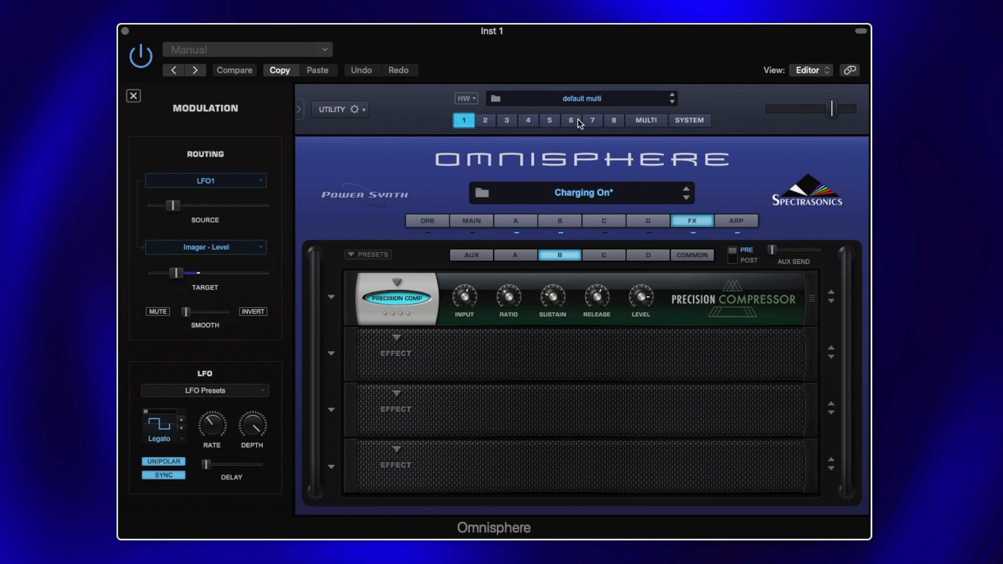
# Compare part 1 with part 2 and turn on the Precision Compressor in part 1's common effects rack
pyautogui.click(486, 121)
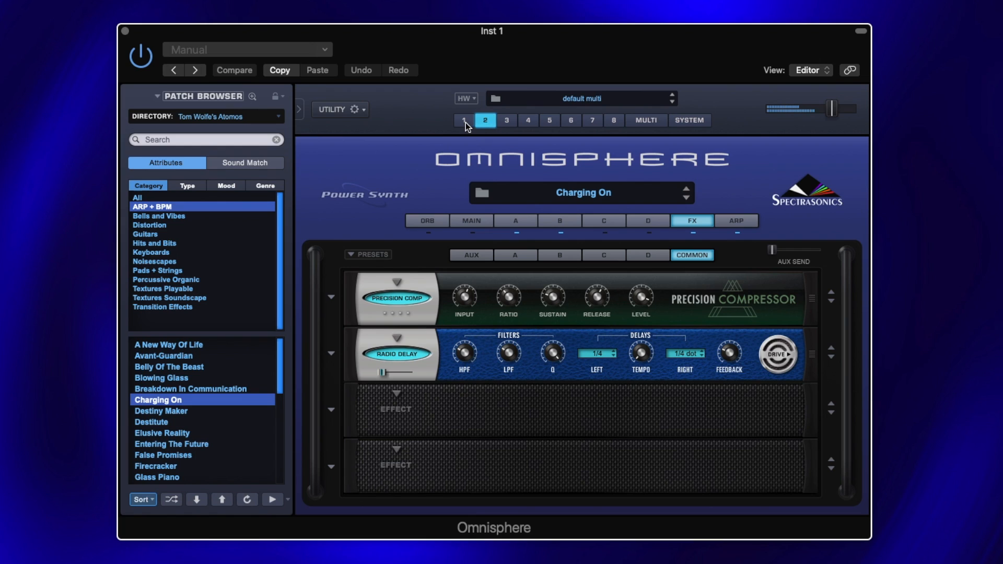
pyautogui.click(464, 121)
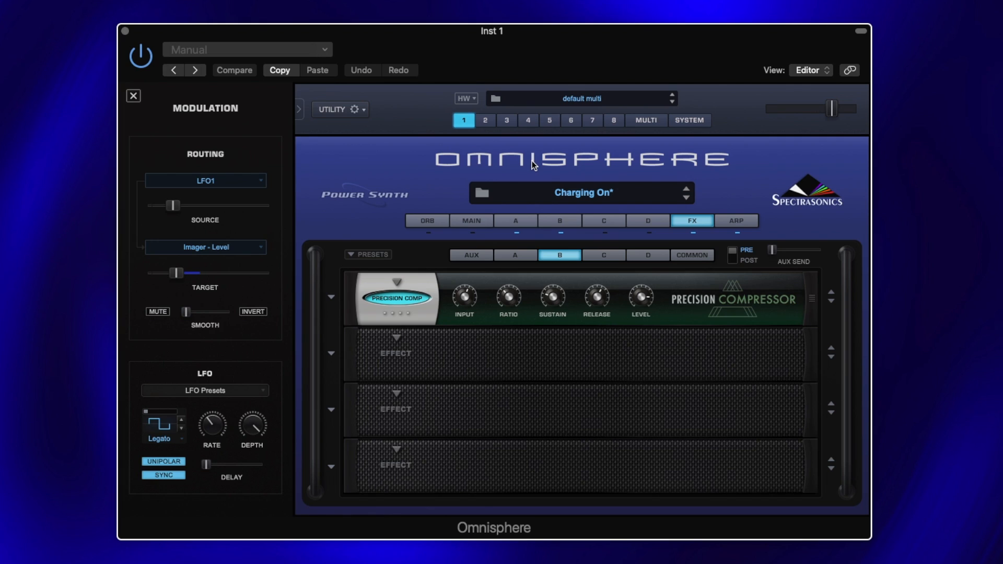
pyautogui.click(695, 256)
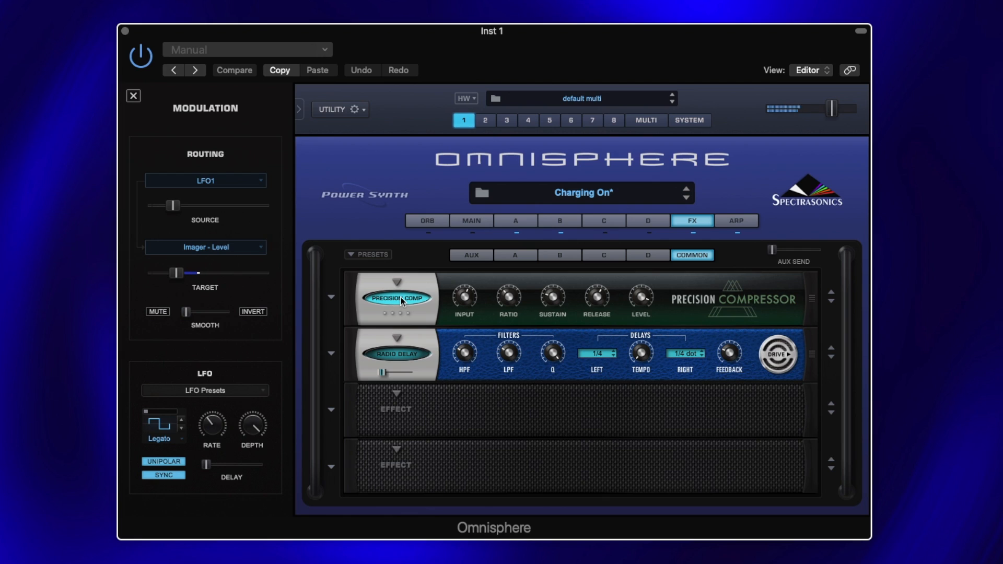
# Unmute the Mod Envelope1 modulation of layer A's sample start
pyautogui.click(517, 222)
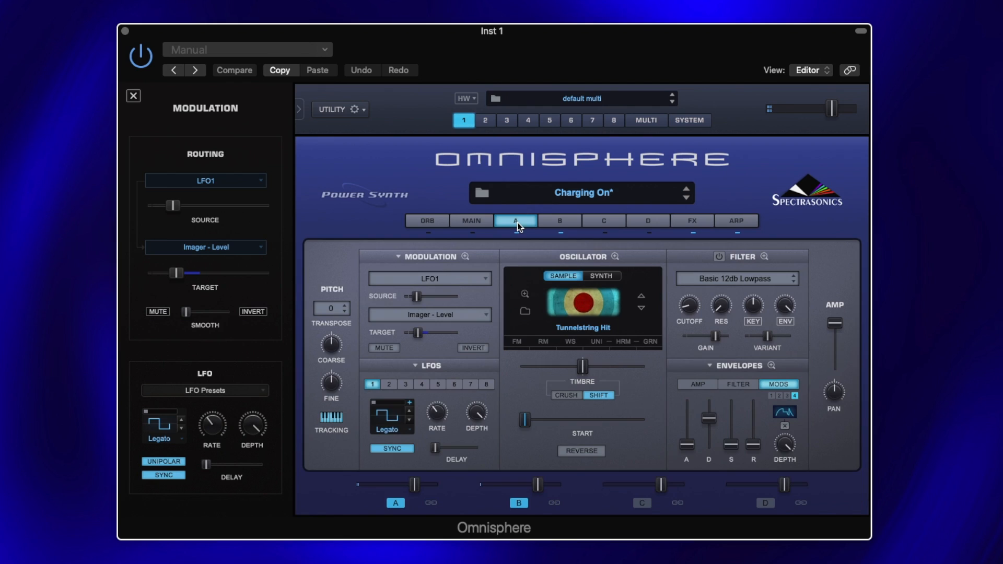
pyautogui.click(468, 258)
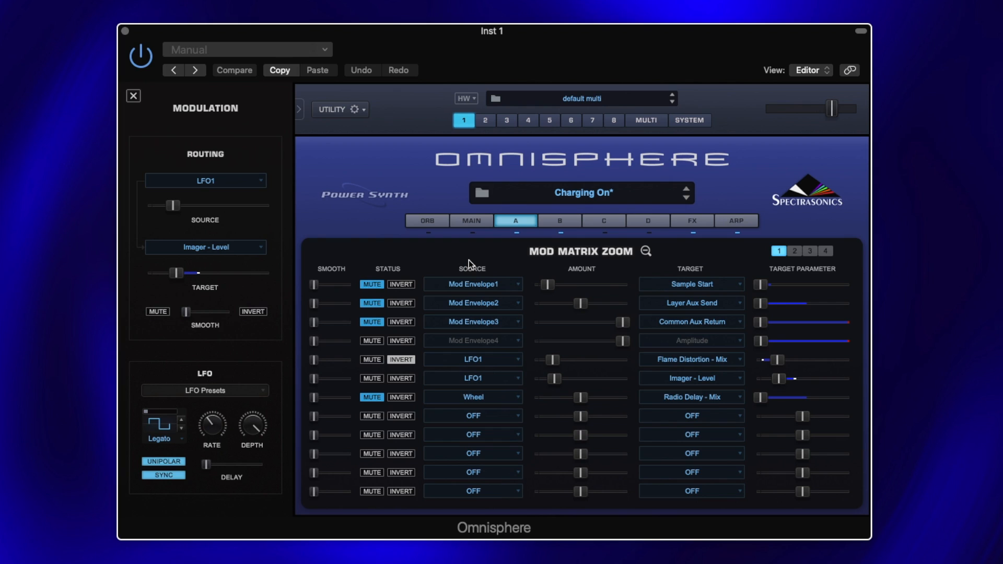
pyautogui.click(645, 250)
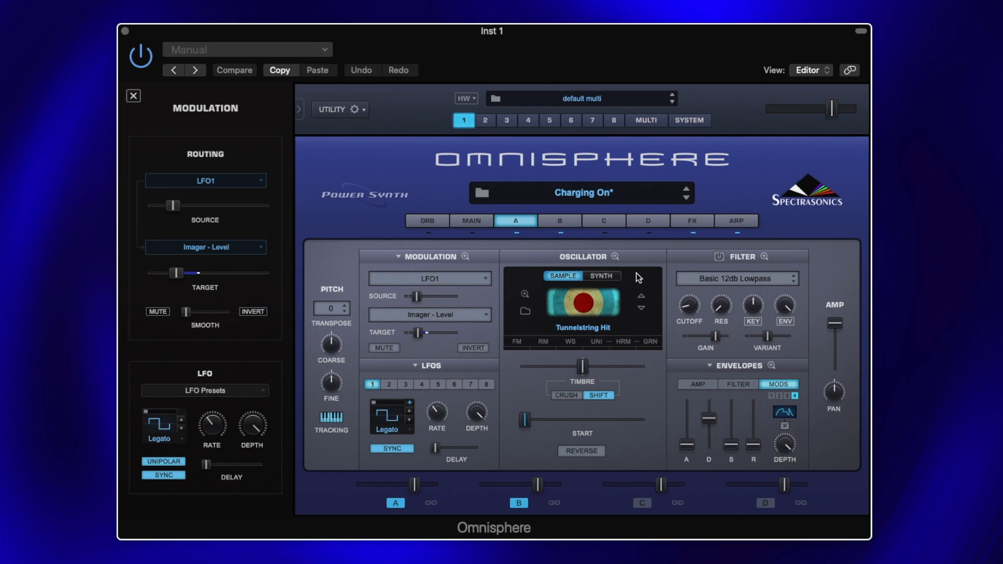
pyautogui.rightClick(524, 421)
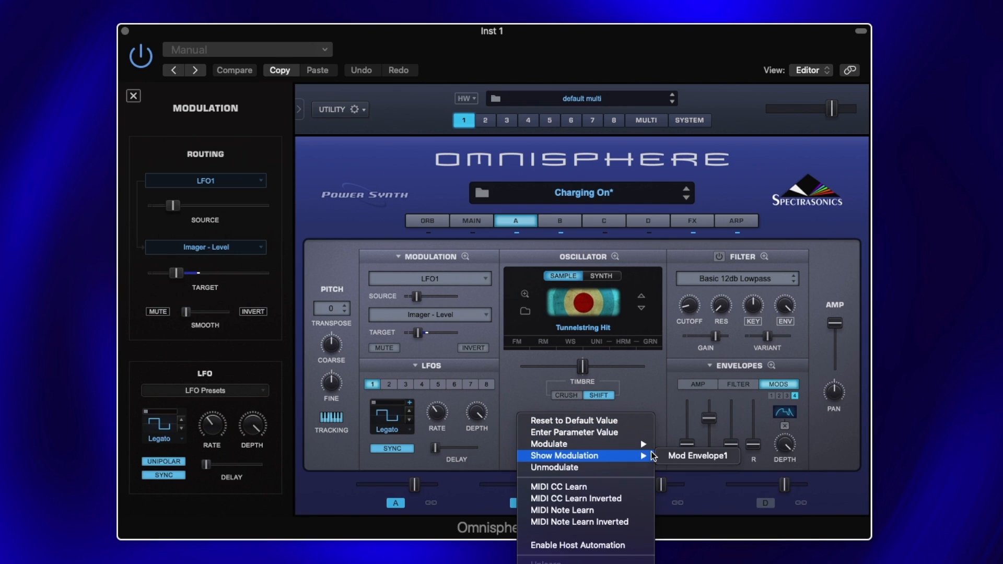
pyautogui.click(674, 451)
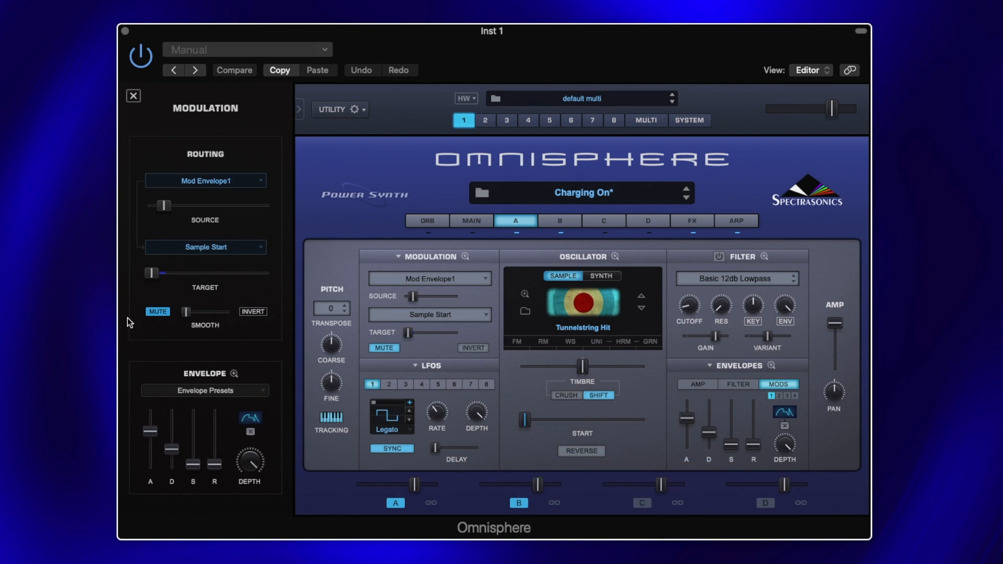
pyautogui.click(157, 312)
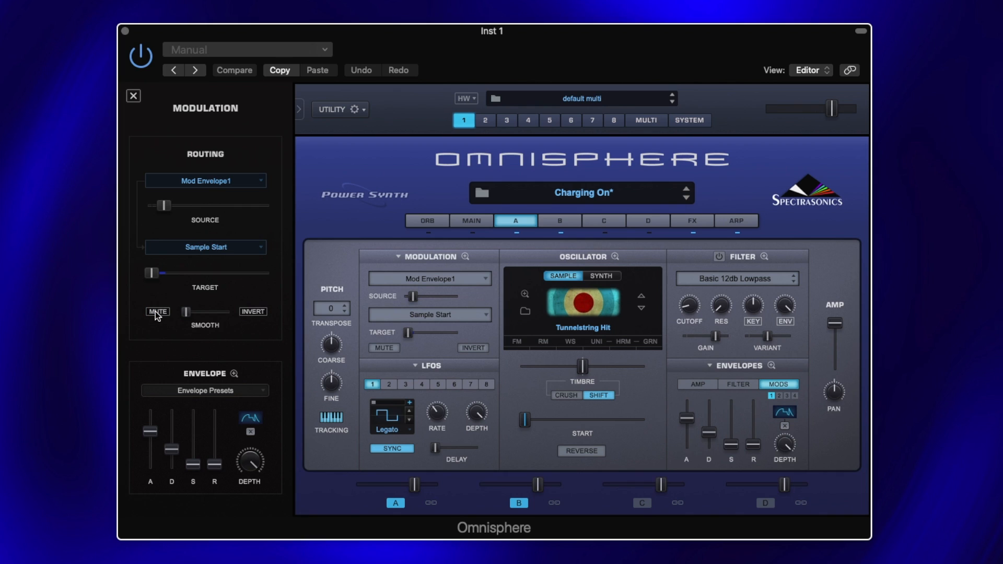
# Examine the Mod 1 envelope shape and compare the sound with the sample start modulation muted and unmuted
pyautogui.click(771, 365)
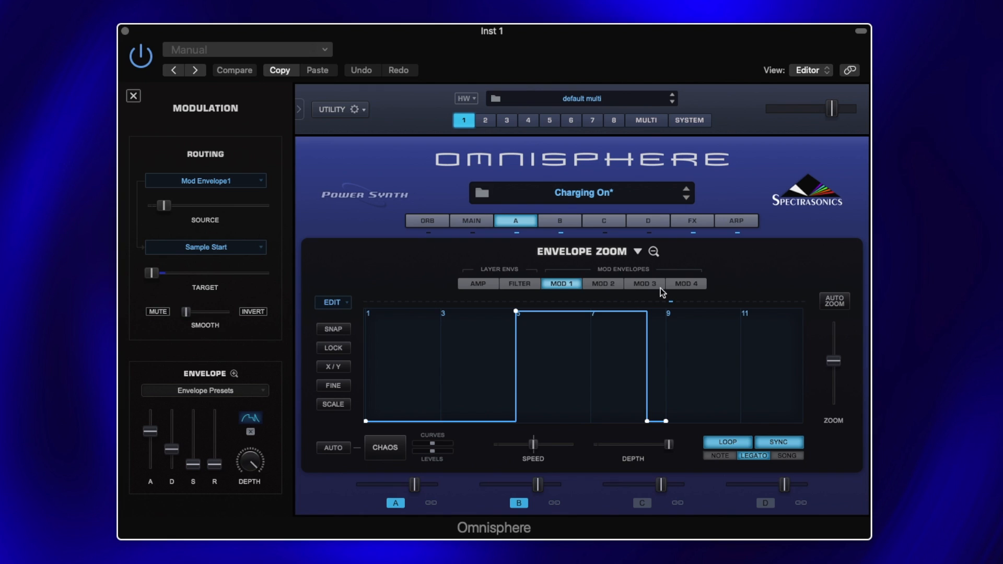
pyautogui.click(654, 251)
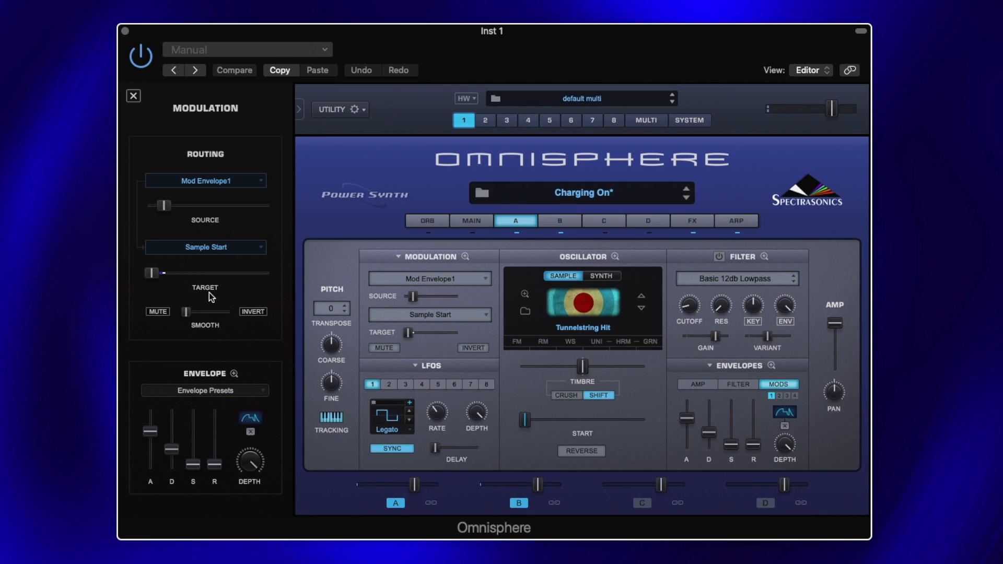
pyautogui.click(158, 312)
pyautogui.click(159, 312)
# Check layer A's modulation matrix and turn on the Pro-Verb in the aux effects rack
pyautogui.click(465, 257)
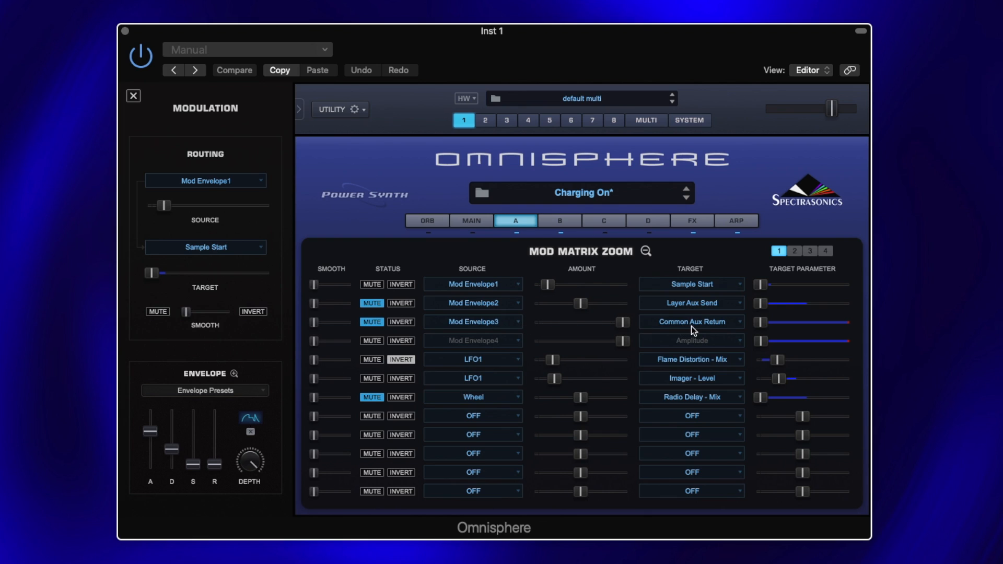
pyautogui.click(694, 221)
pyautogui.click(470, 256)
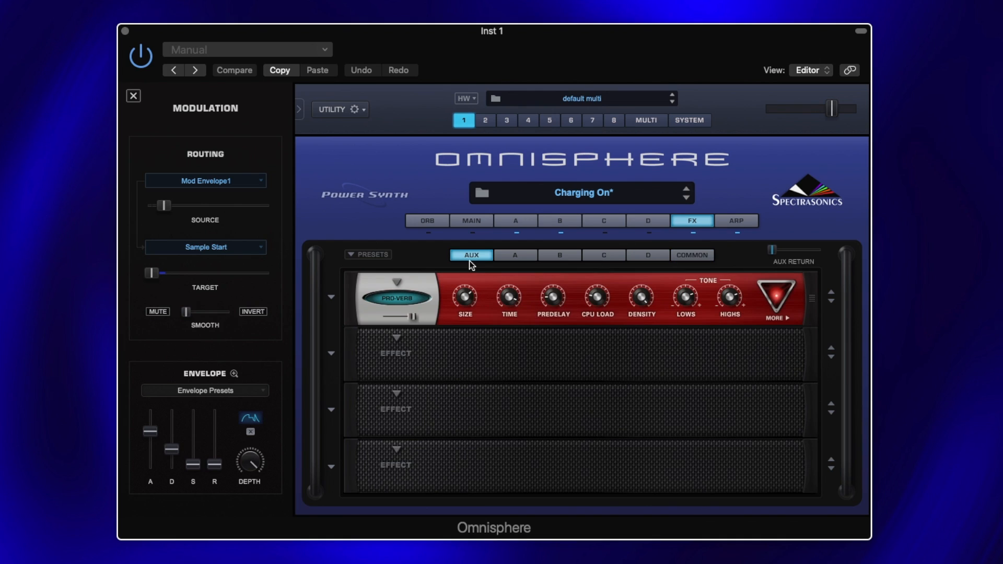
pyautogui.click(406, 299)
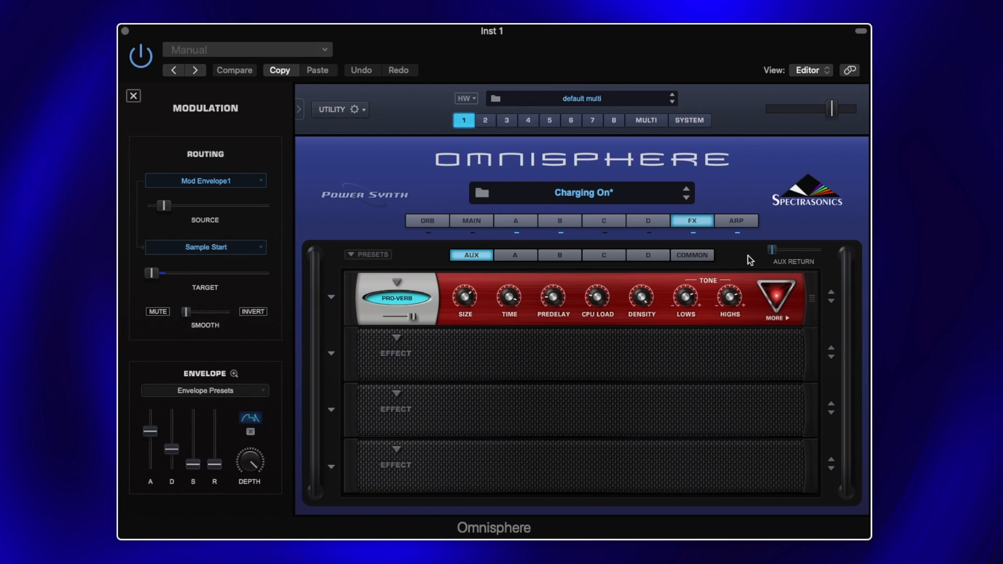
# Unmute the Mod Envelope3 modulation of the aux return and examine the shape of the Mod 3 envelope
pyautogui.rightClick(771, 250)
pyautogui.moveTo(806, 289)
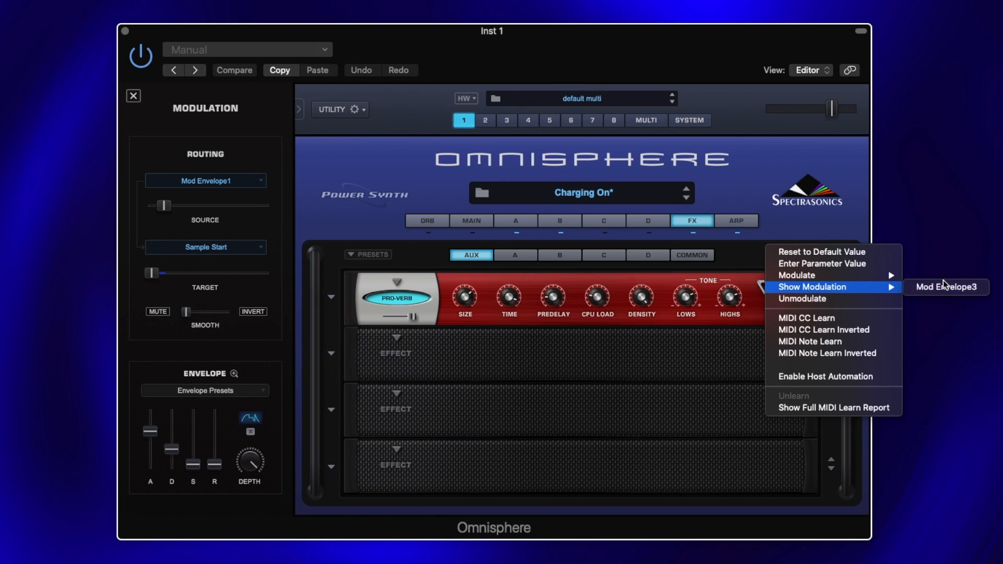
pyautogui.click(923, 291)
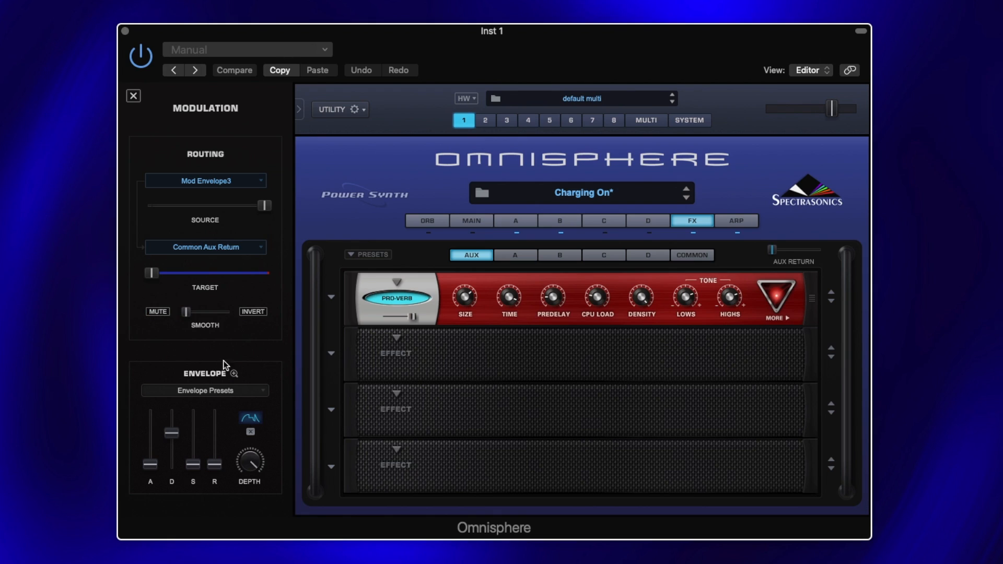
pyautogui.click(234, 374)
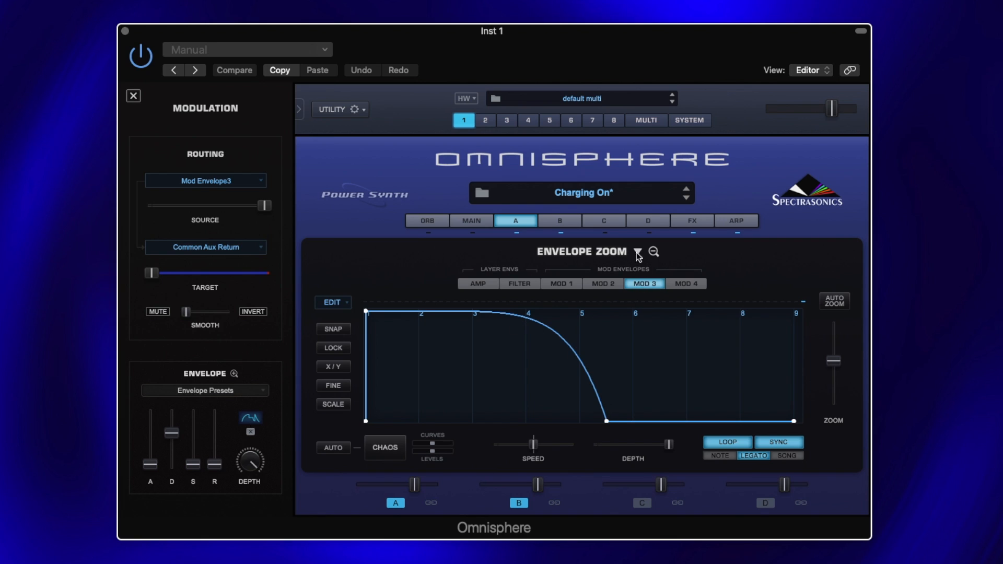
pyautogui.click(654, 251)
# Unmute the Mod Envelope2 modulation of layer A's aux send and display the Mod 2 envelope shape
pyautogui.click(686, 222)
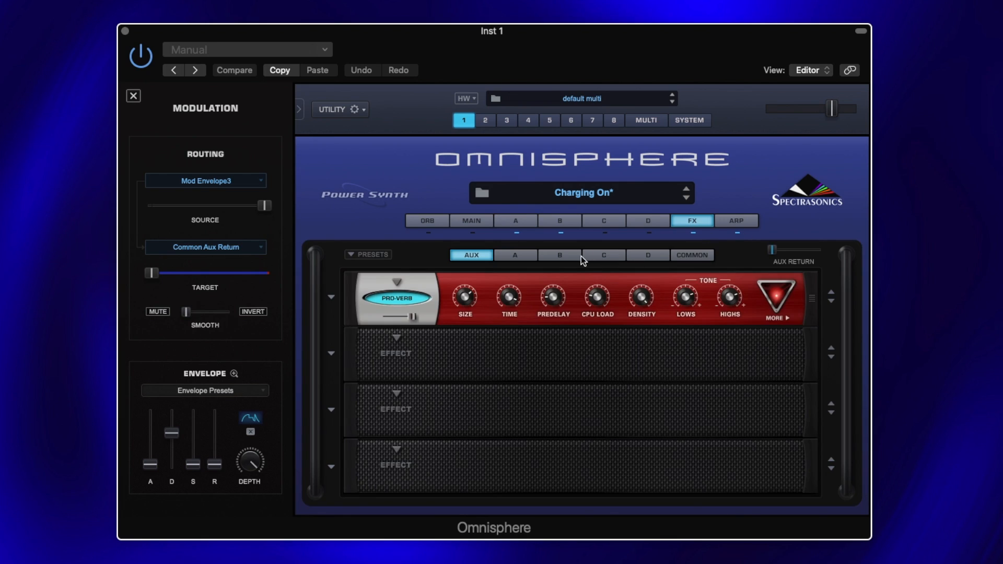
pyautogui.click(510, 255)
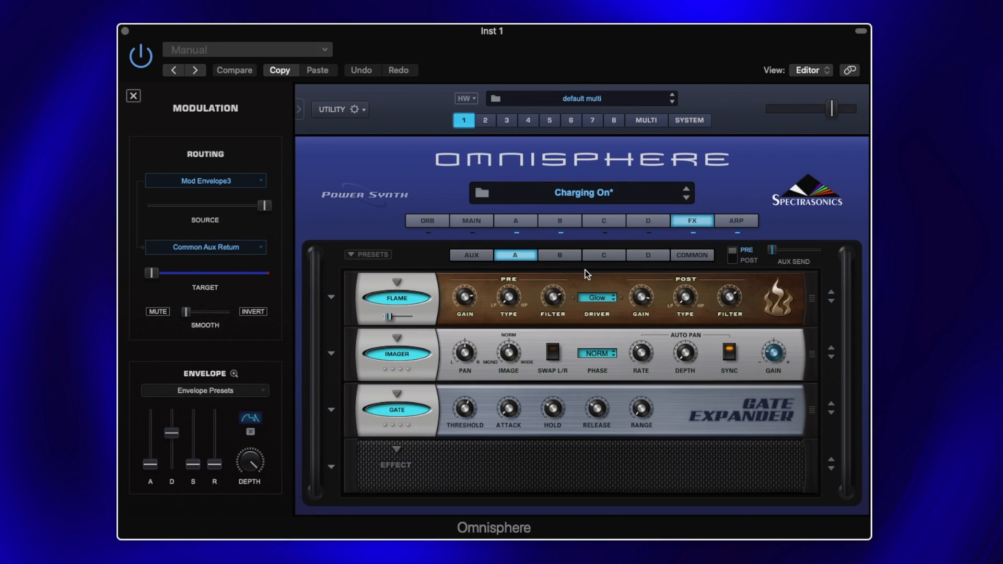
pyautogui.rightClick(772, 254)
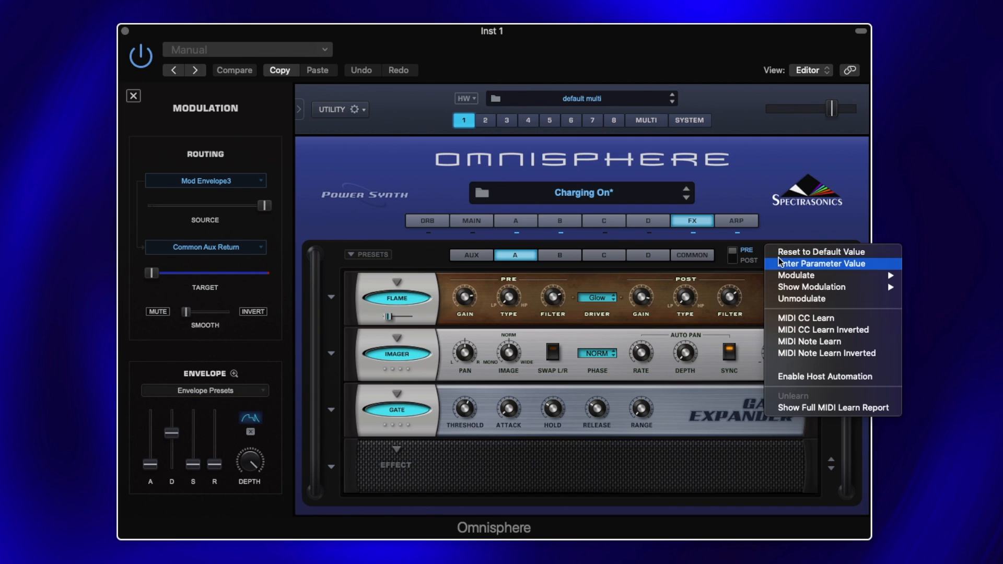
pyautogui.moveTo(804, 287)
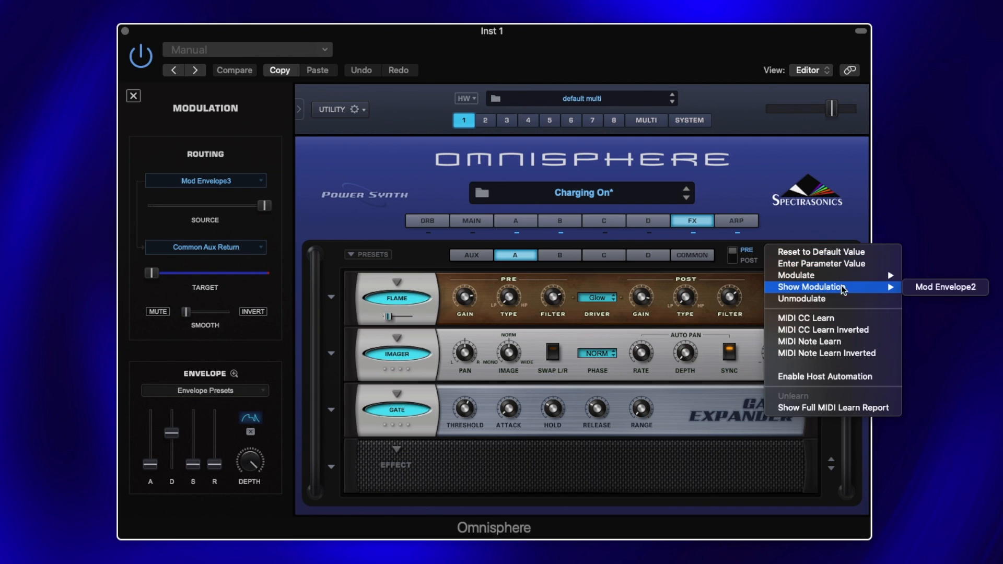
pyautogui.click(926, 288)
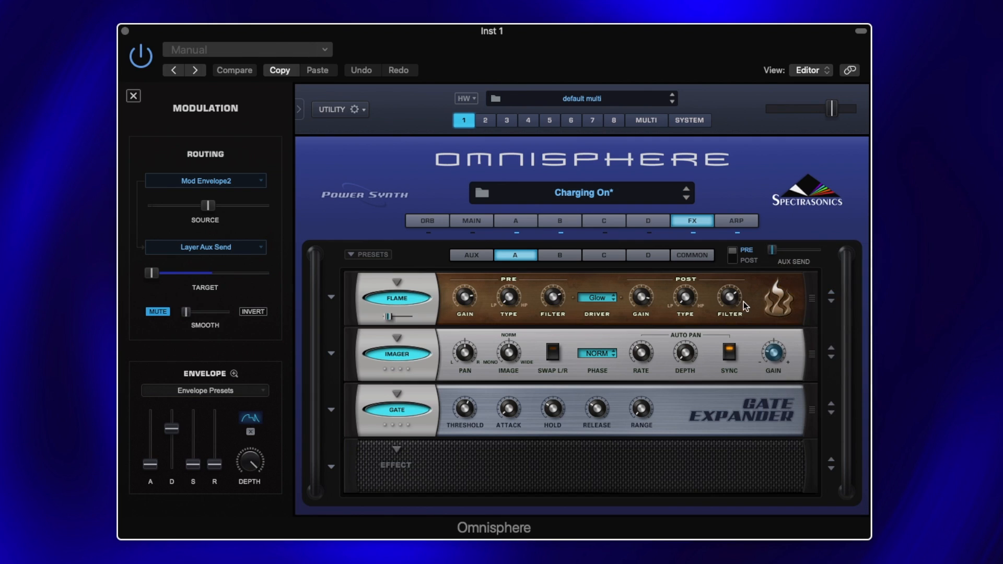
pyautogui.click(159, 312)
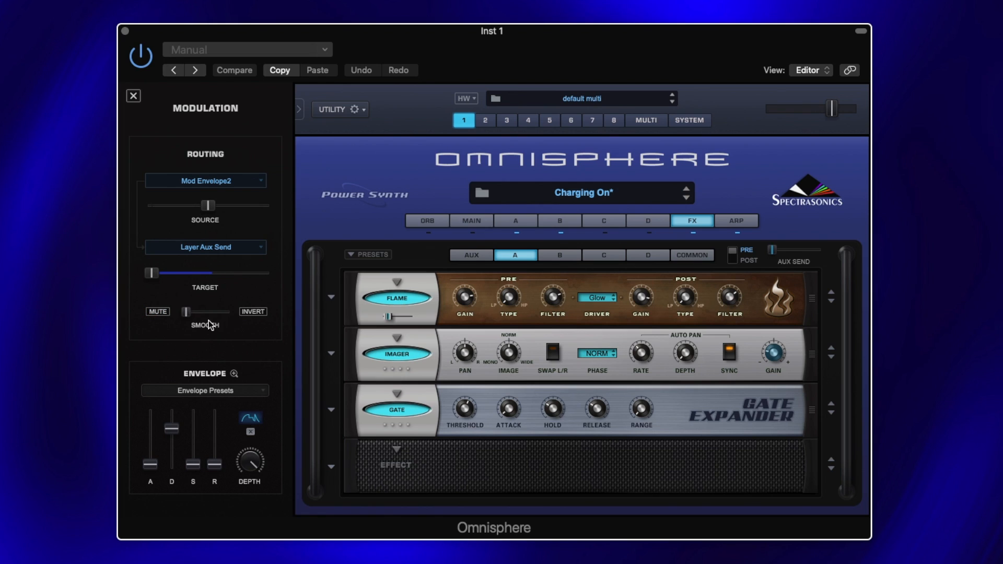
pyautogui.click(234, 374)
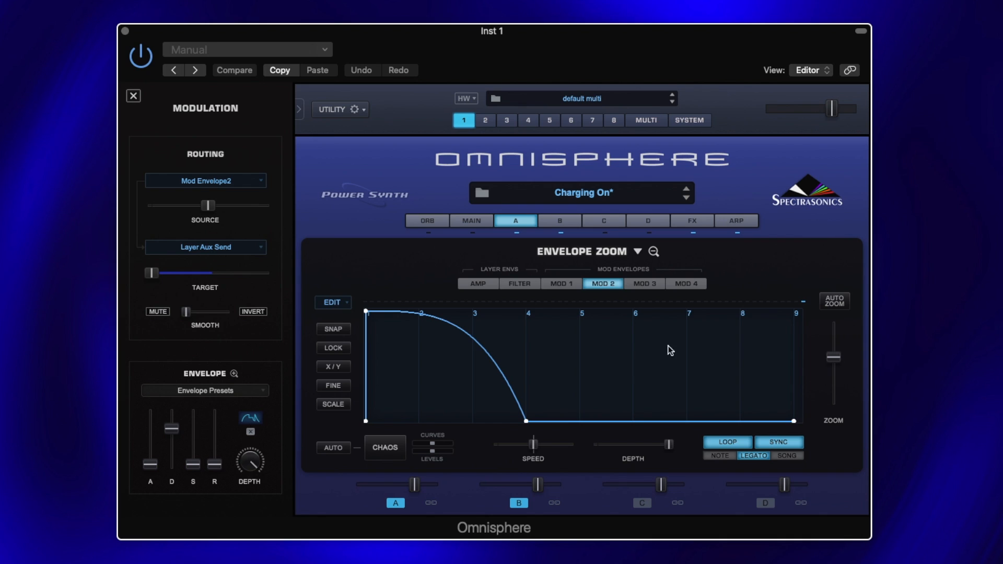
# Review the aux reverb rack and the Mod 2 envelope curve, and return to layer A's full controls
pyautogui.click(692, 221)
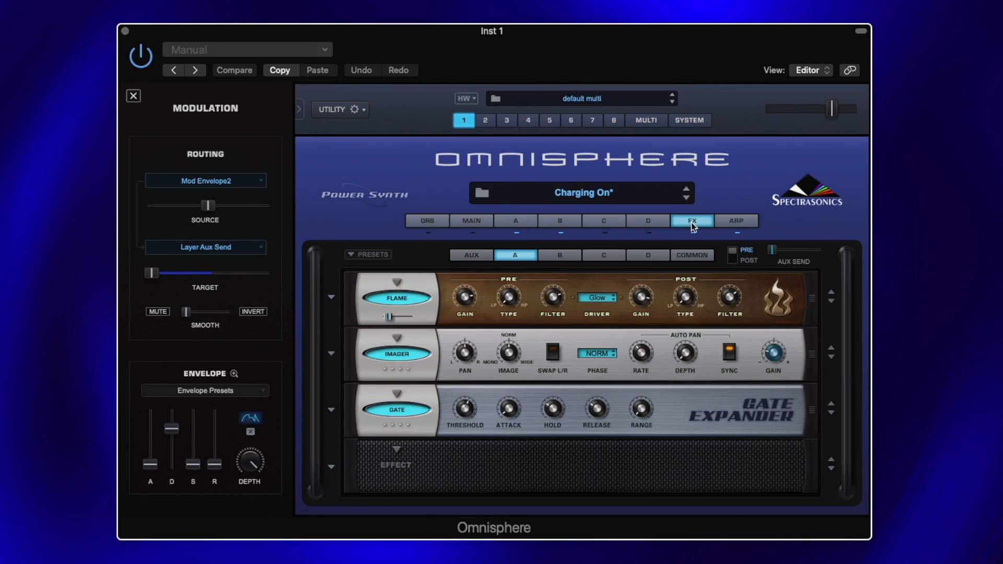
pyautogui.click(472, 255)
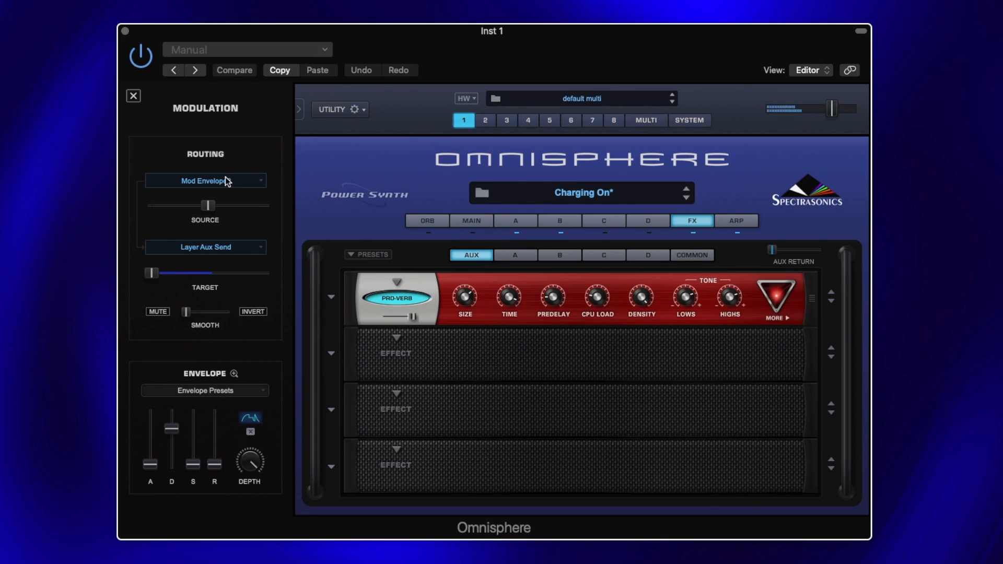
pyautogui.click(525, 218)
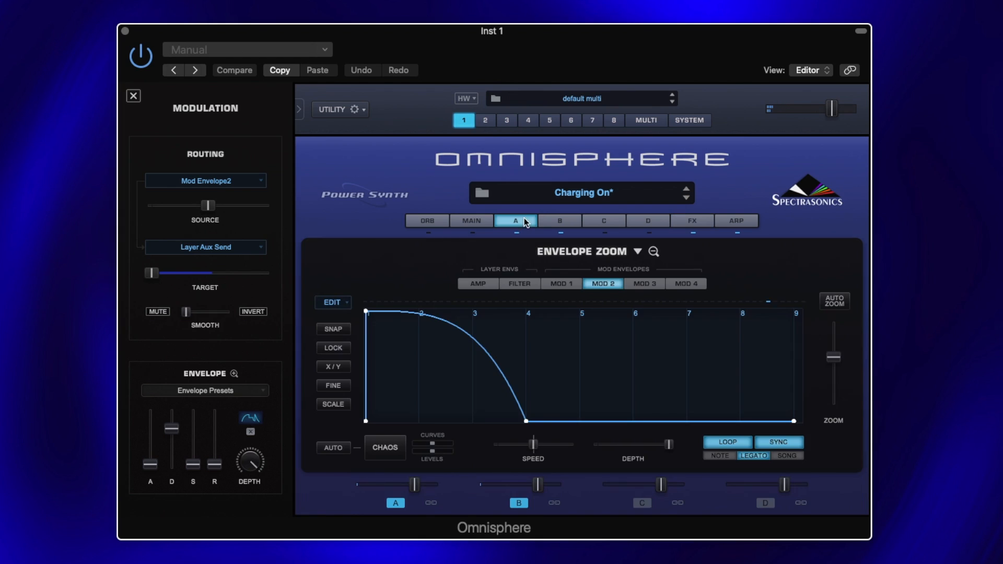
pyautogui.click(654, 251)
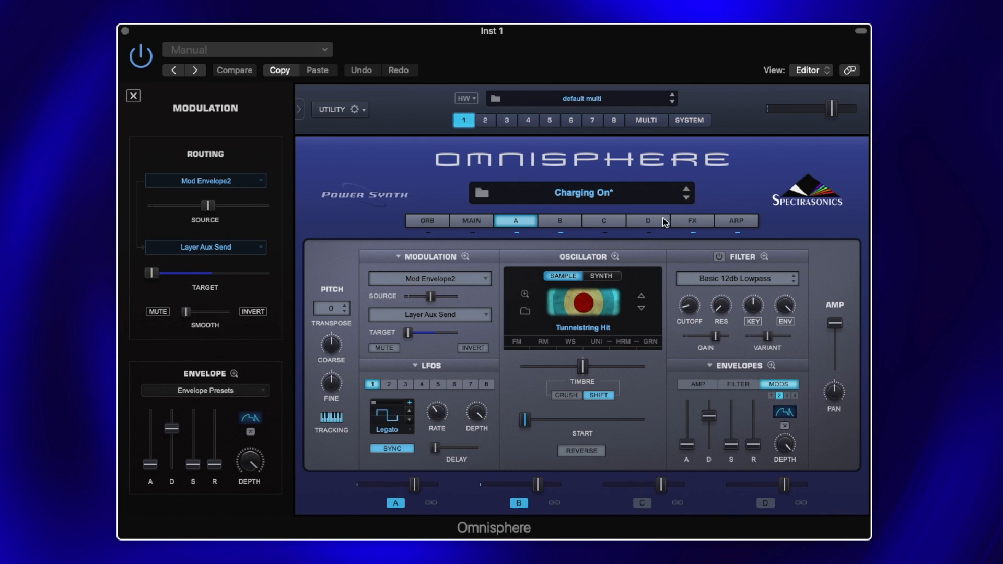
# Turn on the Radio Delay in the common effects rack
pyautogui.click(688, 219)
pyautogui.click(682, 255)
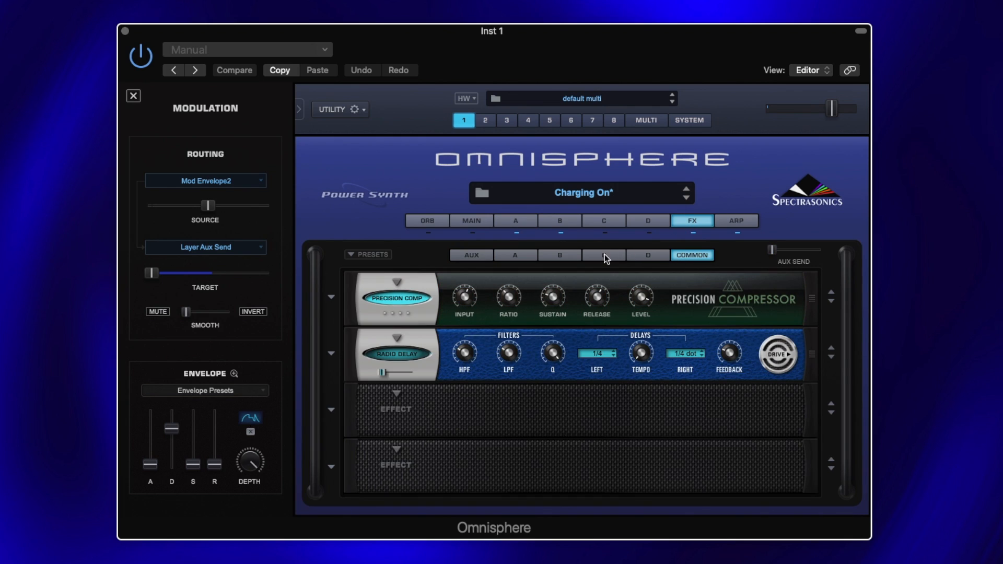
pyautogui.click(510, 254)
pyautogui.click(512, 226)
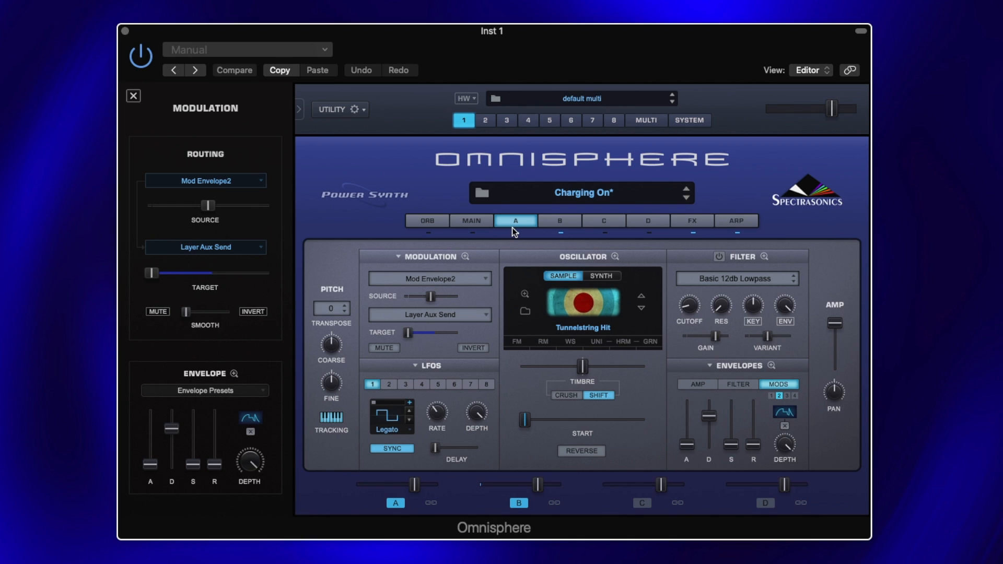
pyautogui.click(690, 219)
pyautogui.click(704, 255)
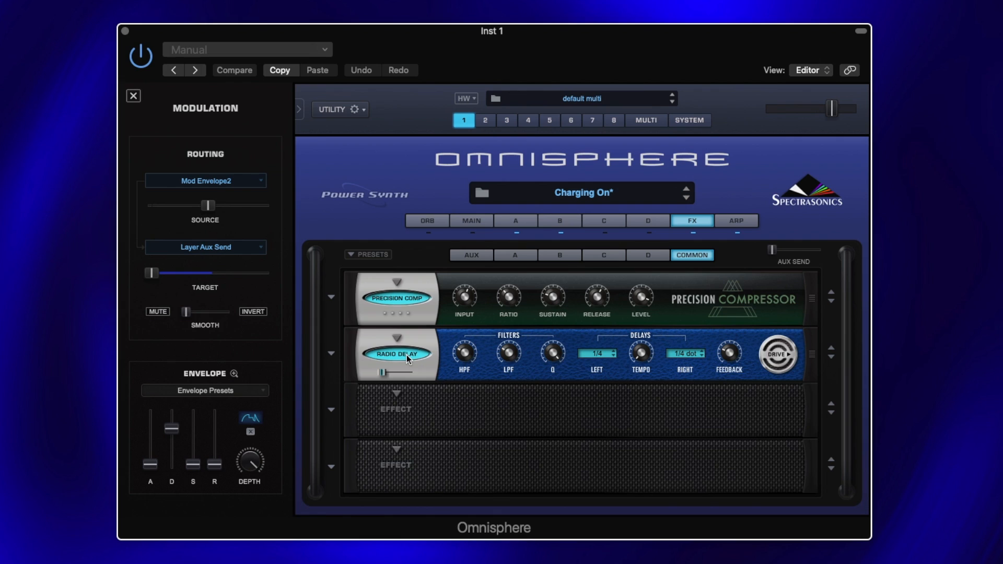
# Unmute the Wheel modulation of the Radio Delay mix in layer A's modulation matrix and show the patch's main page
pyautogui.click(525, 220)
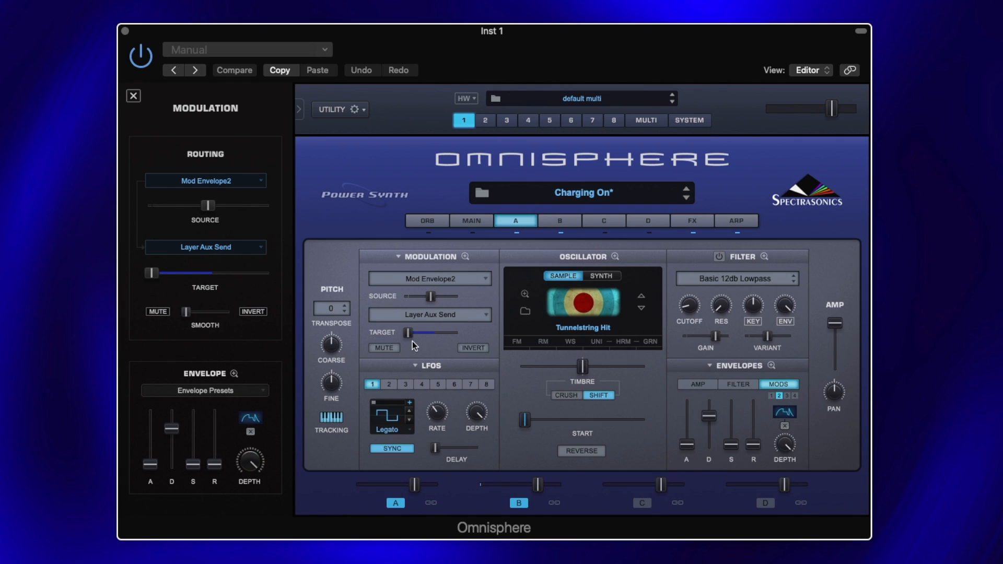
pyautogui.click(466, 256)
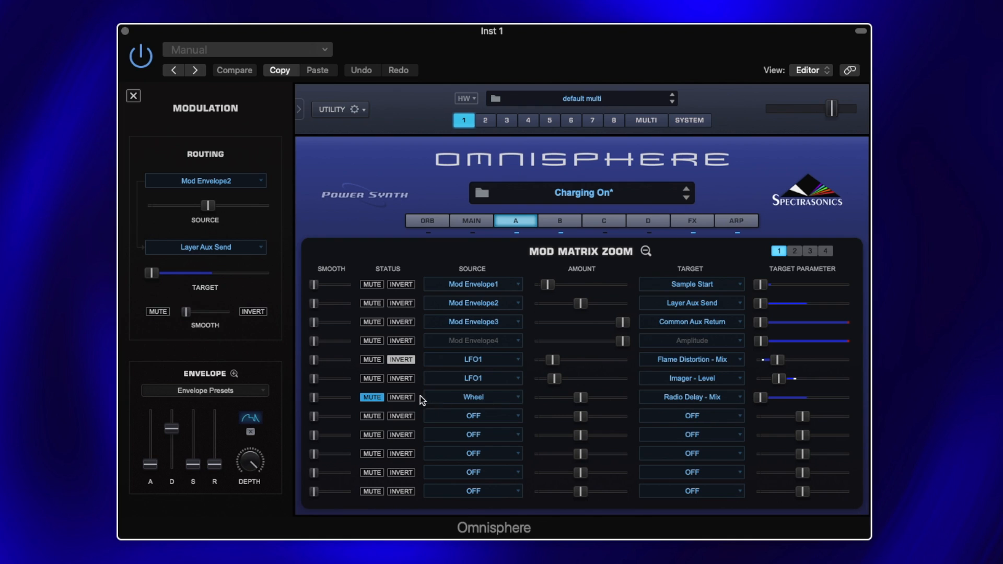
pyautogui.click(369, 396)
pyautogui.click(472, 221)
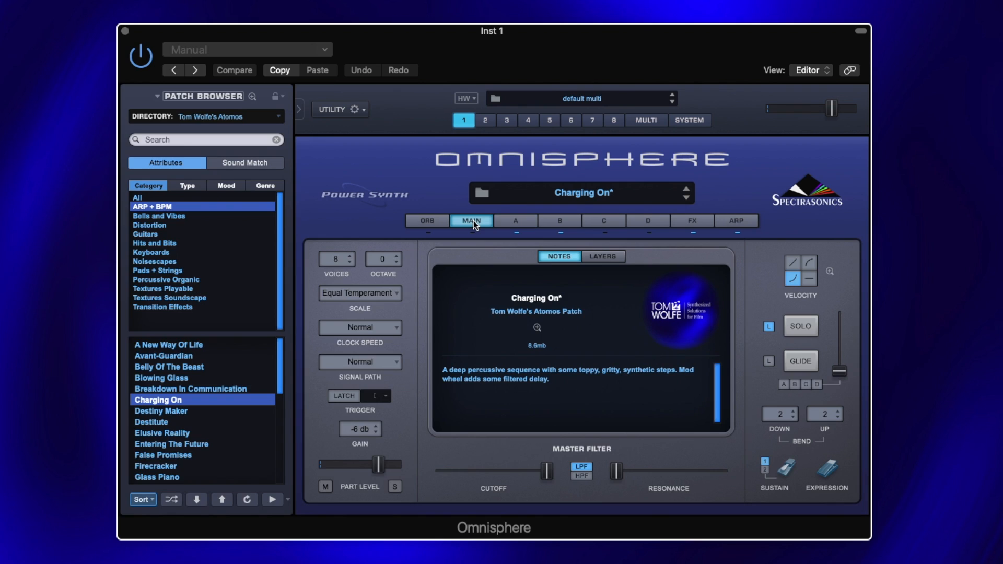